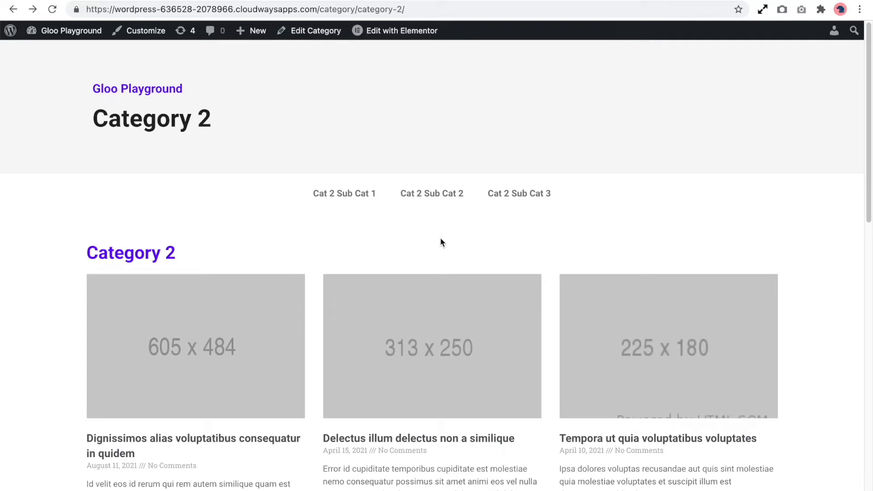
Step: Check the navigation menu on the Category 2 archive and its three sub-category pages, ending back on the Category 2 page
drag(94, 119, 224, 119)
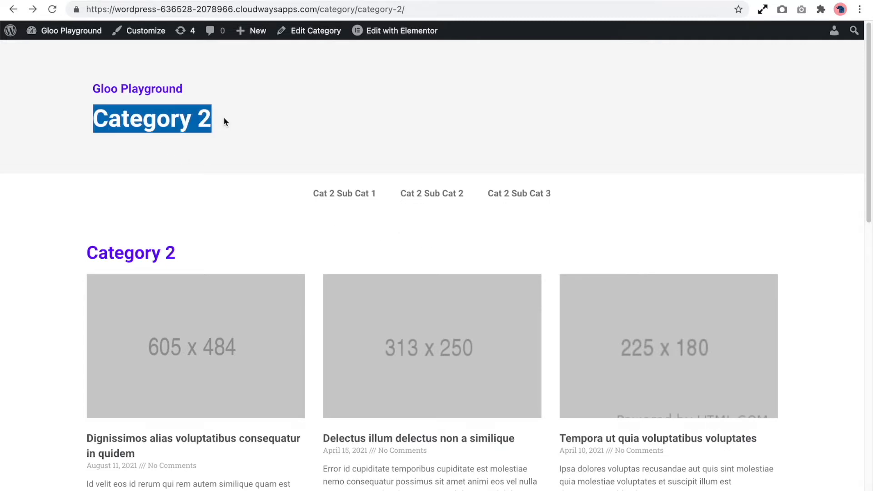
click(224, 121)
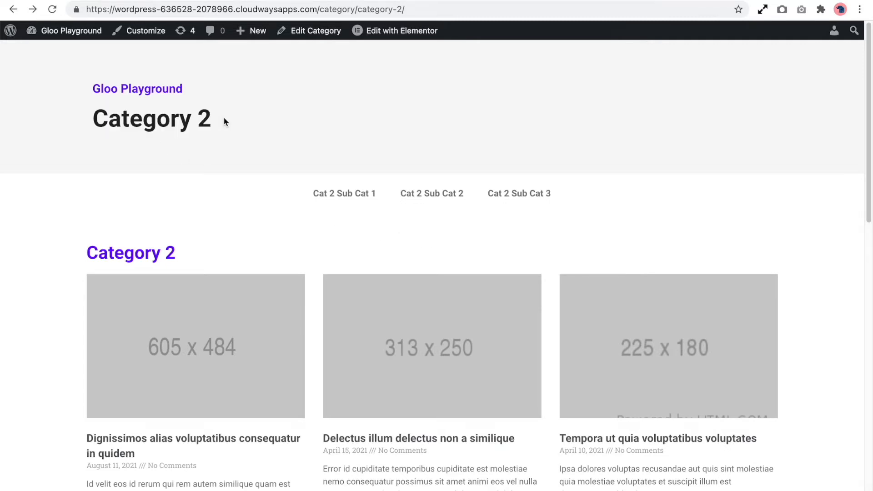
click(336, 196)
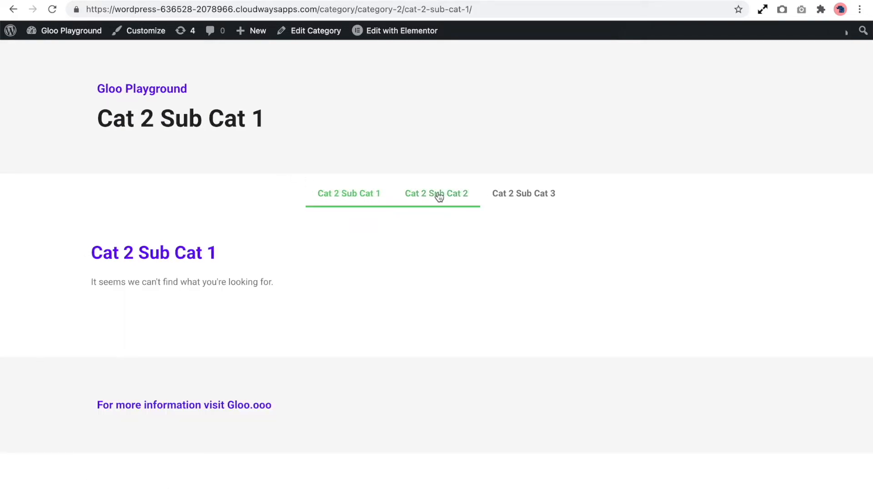
click(439, 196)
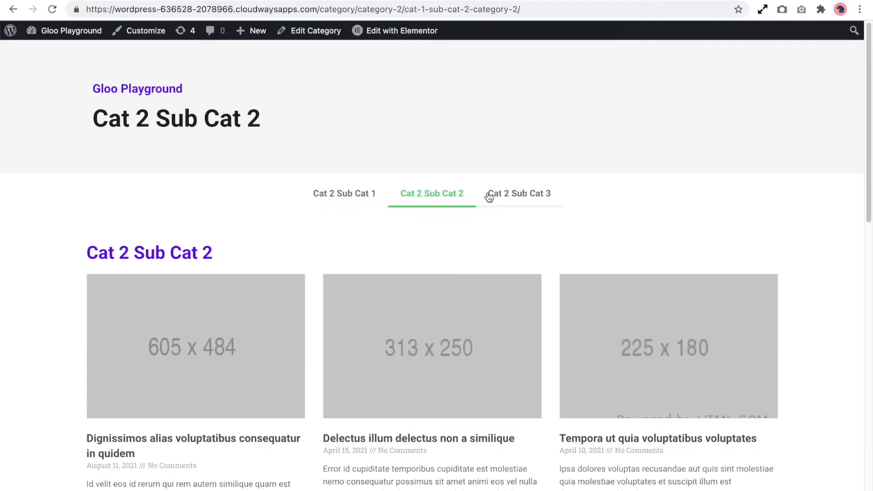
click(499, 196)
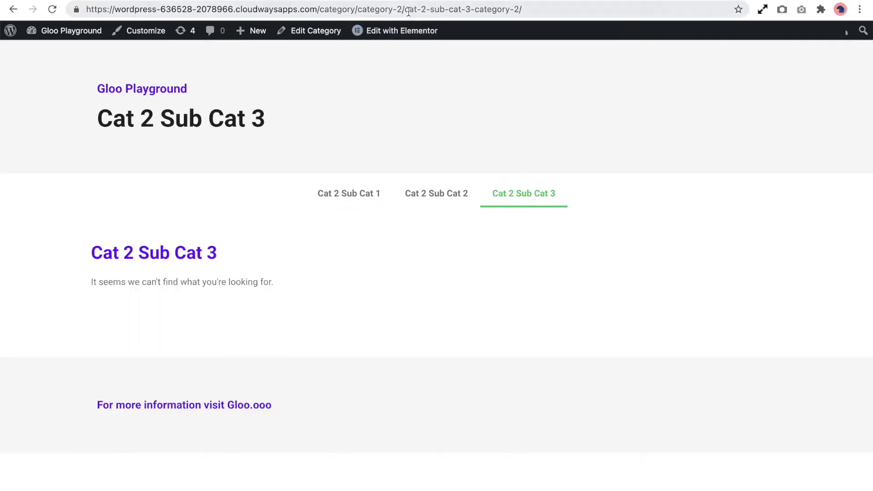
drag(404, 10, 541, 10)
key(BackSpace)
key(Return)
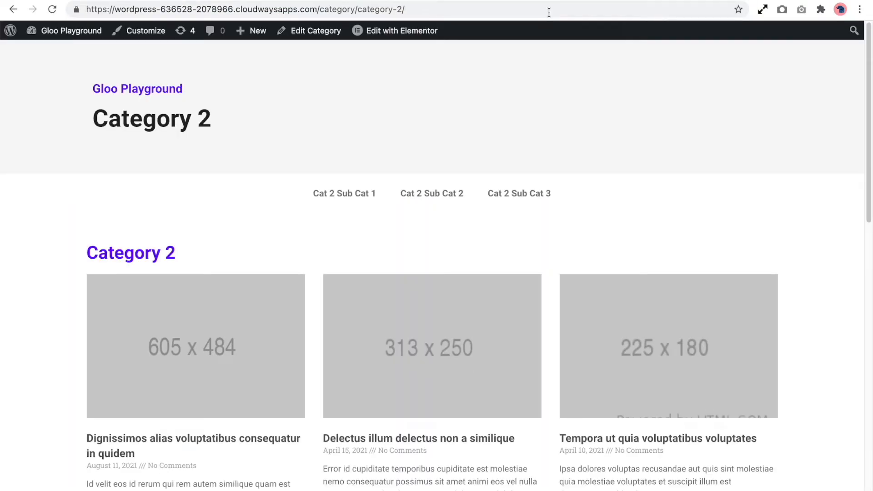
Step: Switch the Dynamic Nav Menu extension off and back on in the Gloo dashboard, and open its settings
click(309, 30)
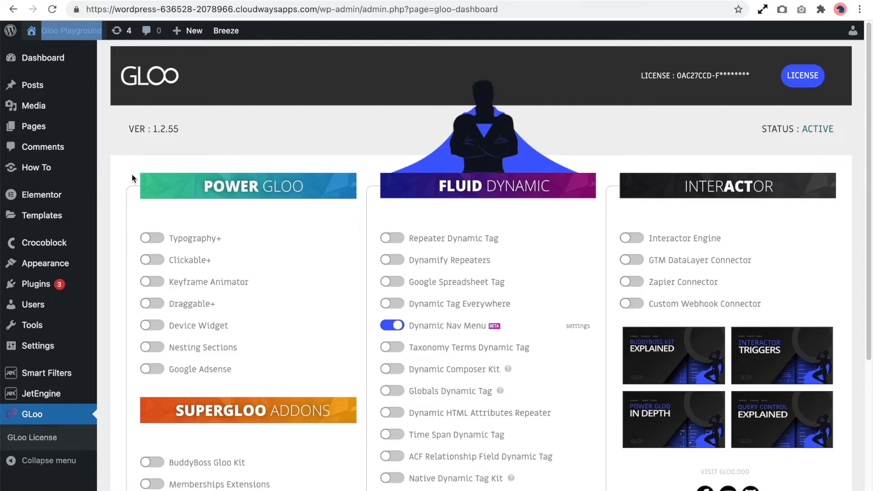
click(392, 325)
click(391, 325)
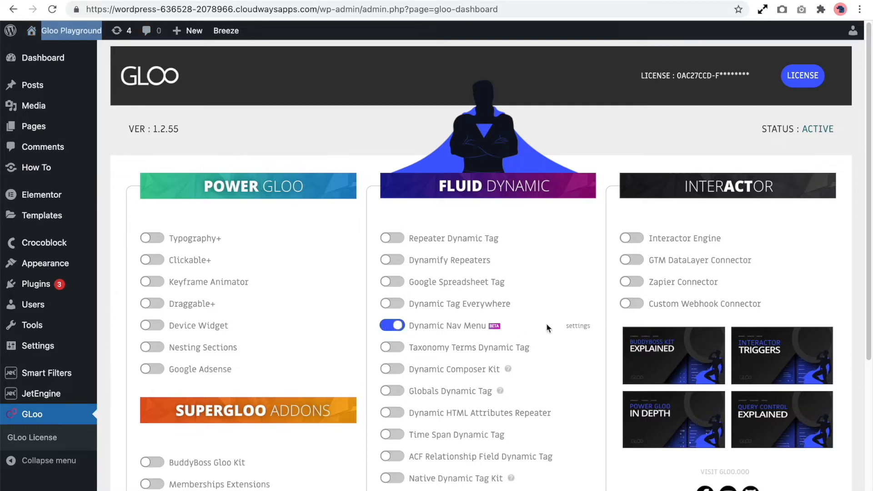
click(576, 326)
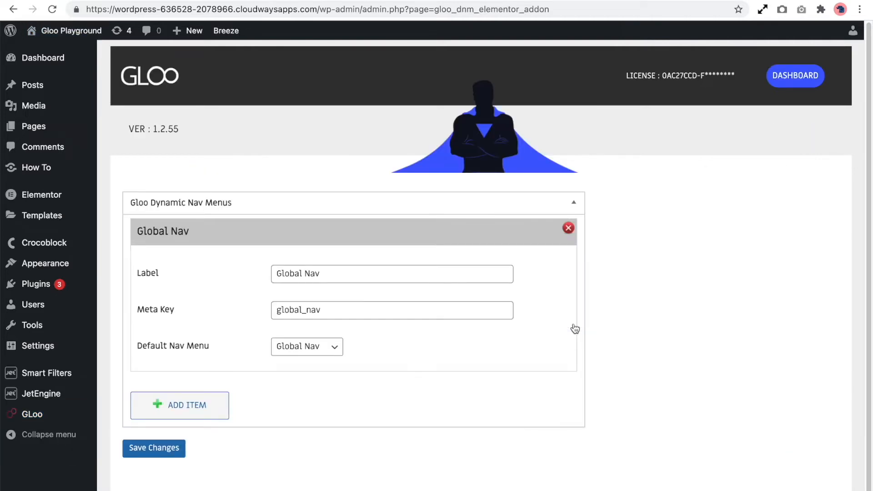
Step: Choose Global Nav as the default menu for the dynamic nav item with meta key global_nav, and save the settings
click(371, 279)
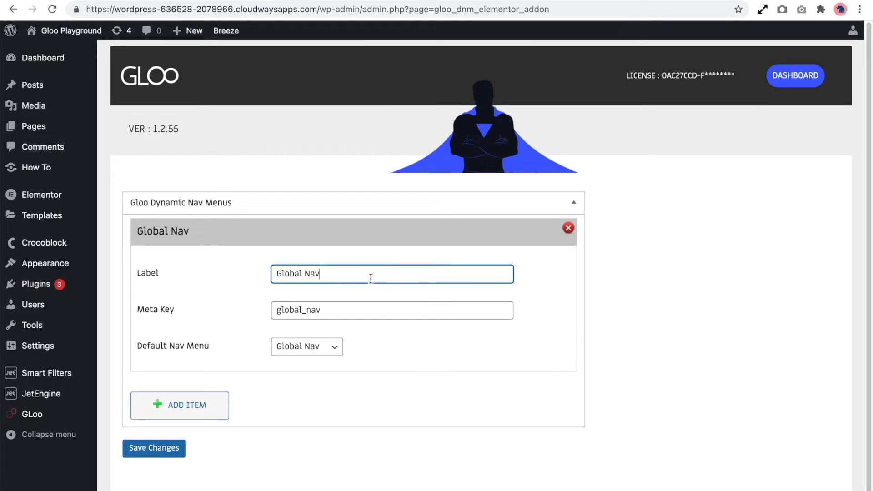
click(362, 309)
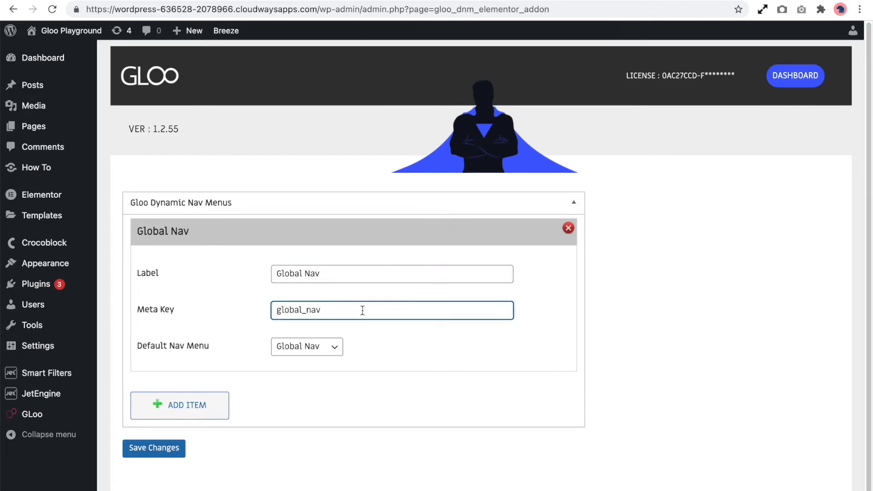
click(335, 347)
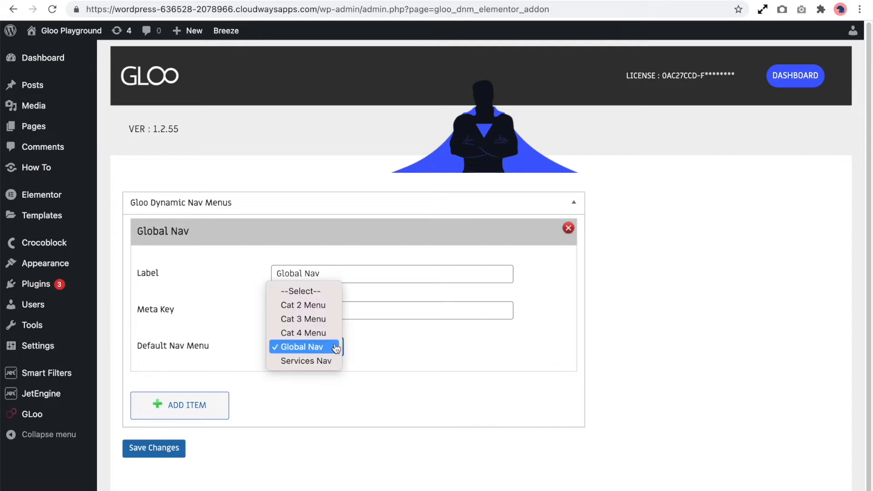
click(333, 349)
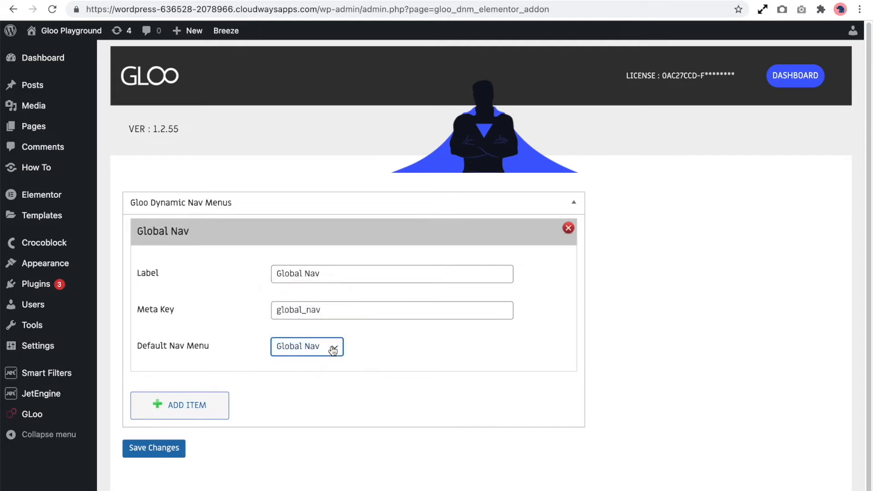
click(170, 454)
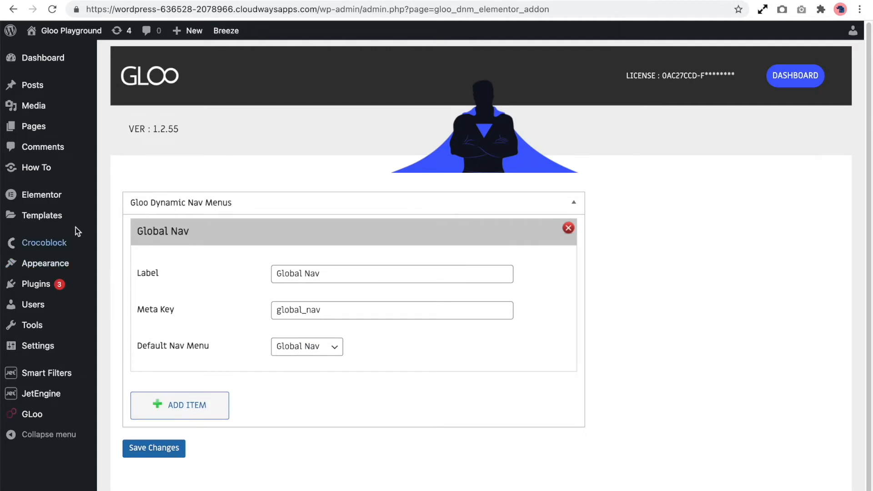
Step: Open the site's header template from the Theme Builder in Elementor and select its Nav Menu widget for editing
mouse_move(42, 215)
click(136, 251)
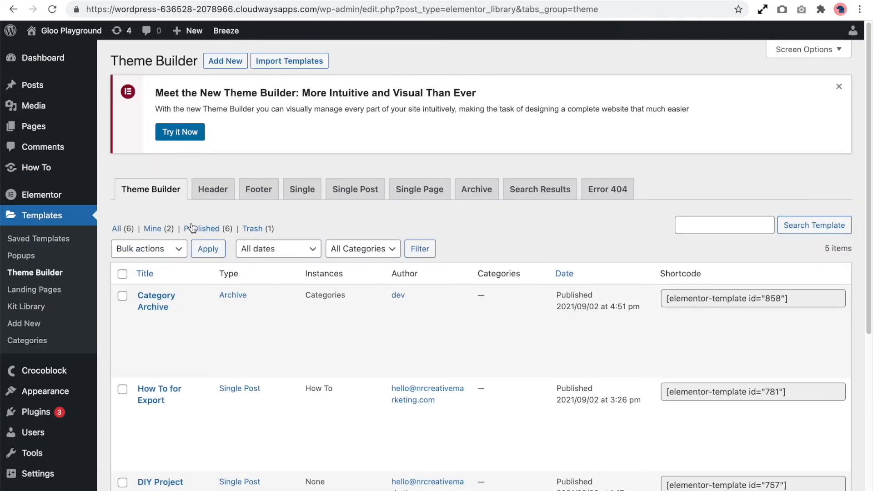
click(211, 190)
click(169, 359)
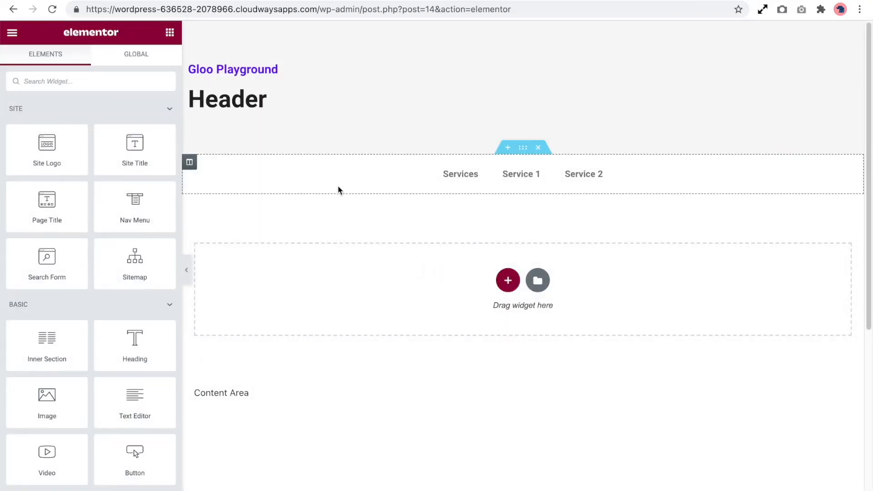
click(349, 177)
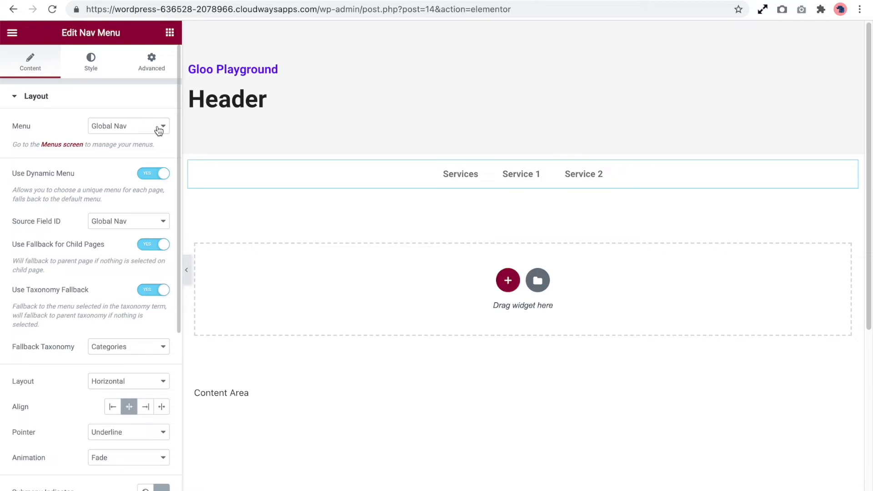
Step: Review the Nav Menu widget's menu choices, switch Use Dynamic Menu off and back on, and choose Global Nav as the source field
click(159, 131)
click(159, 130)
click(155, 176)
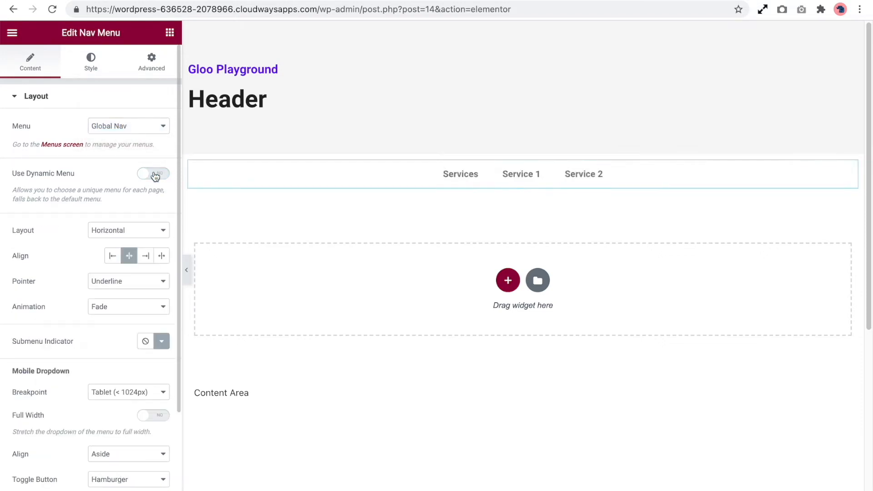
click(155, 175)
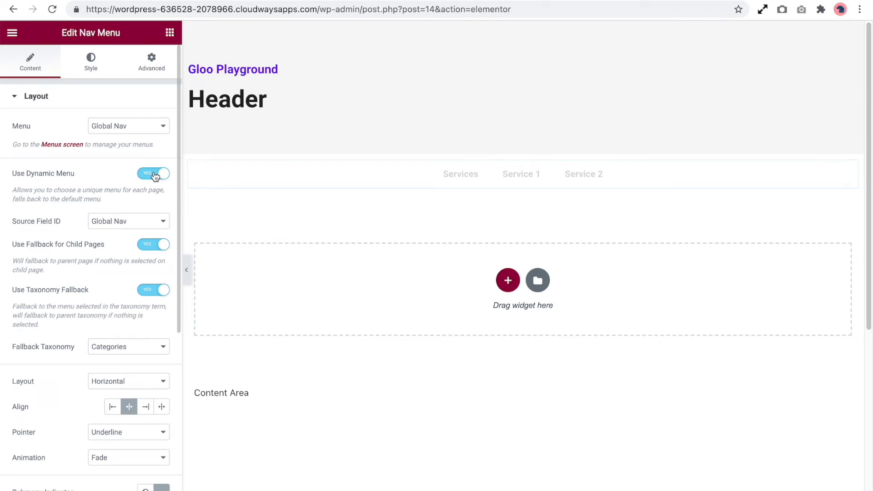
click(152, 223)
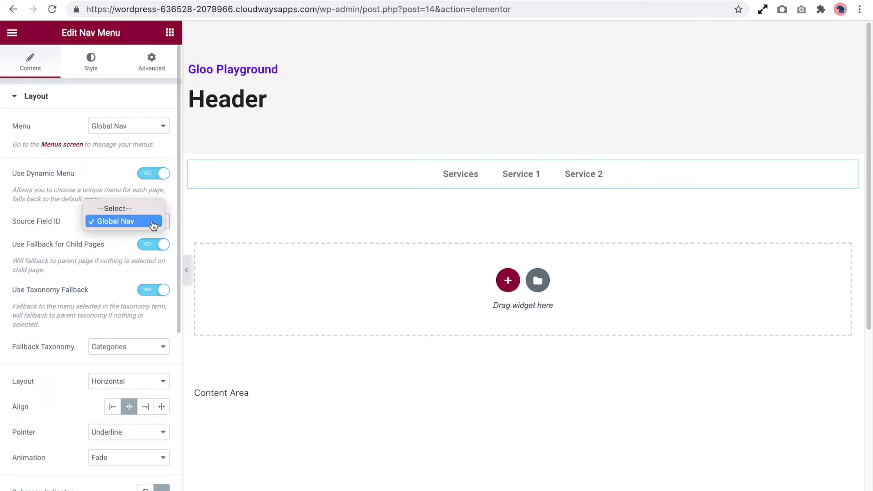
click(152, 223)
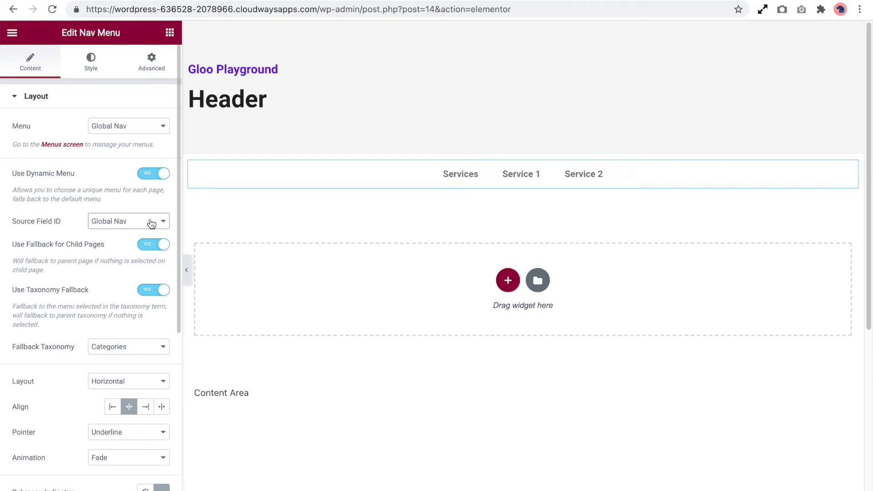
Step: Switch the child-page and taxonomy fallbacks off and back on, and choose Categories as the fallback taxonomy
click(157, 246)
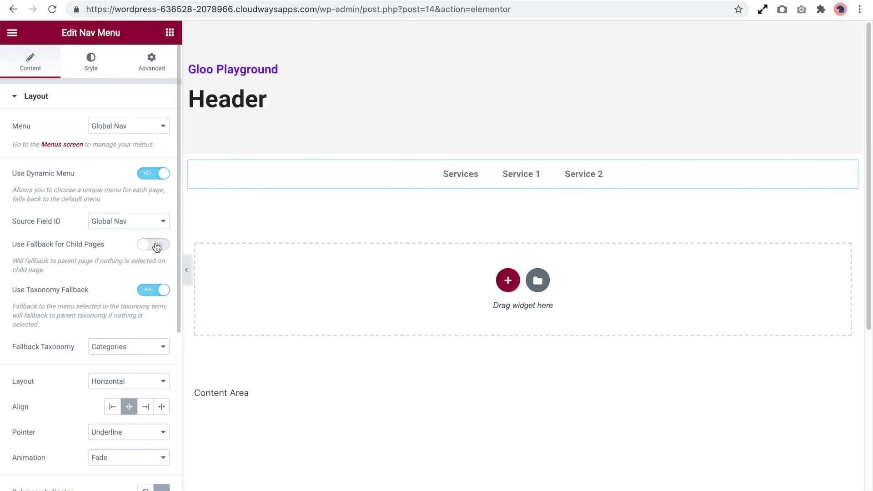
click(157, 246)
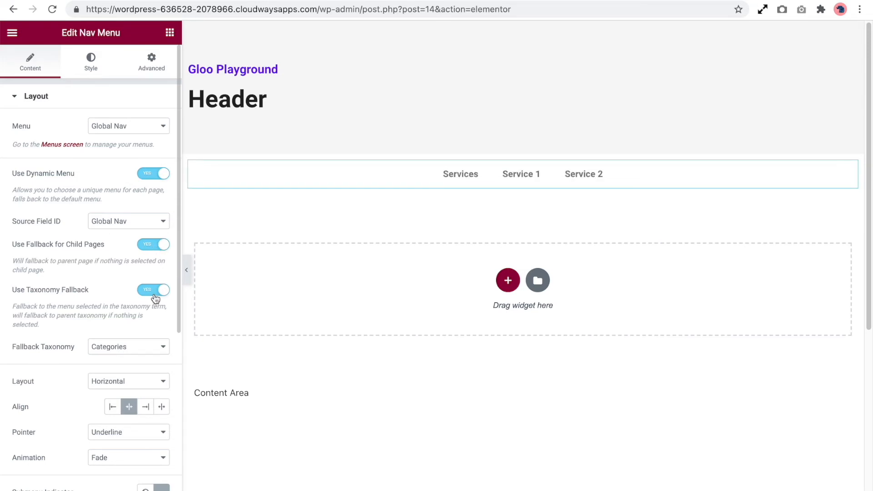
click(154, 297)
click(154, 295)
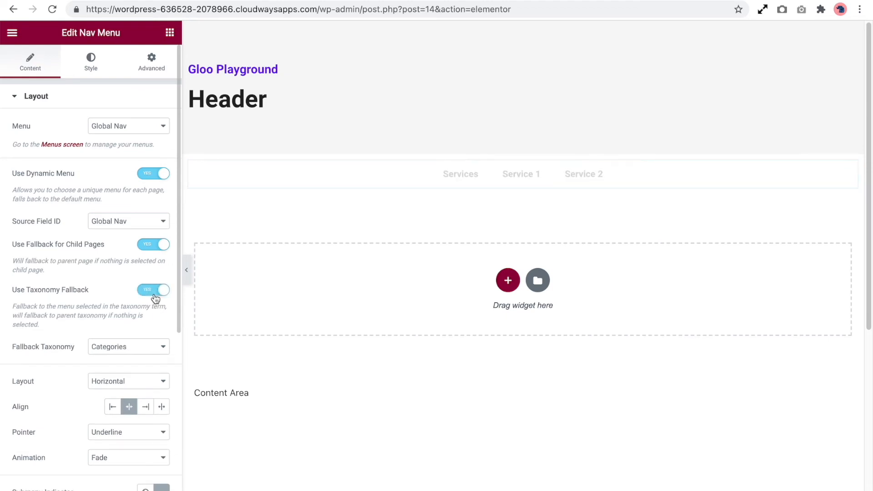
click(154, 344)
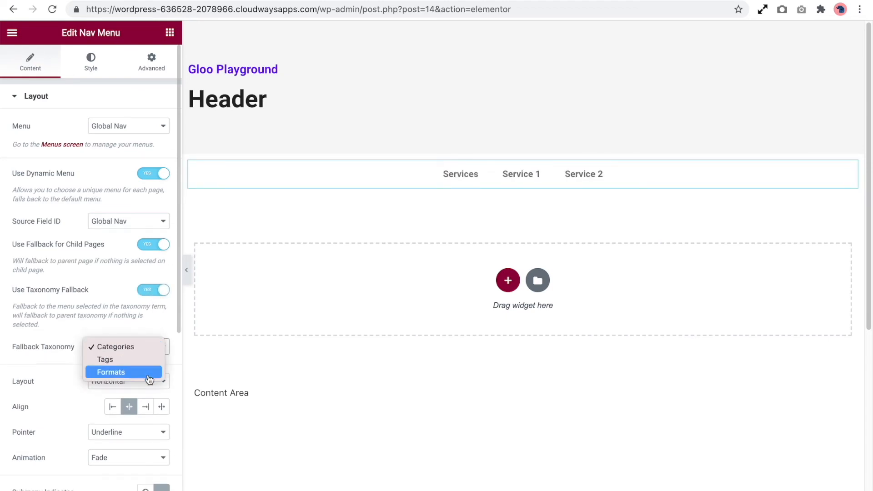
click(149, 351)
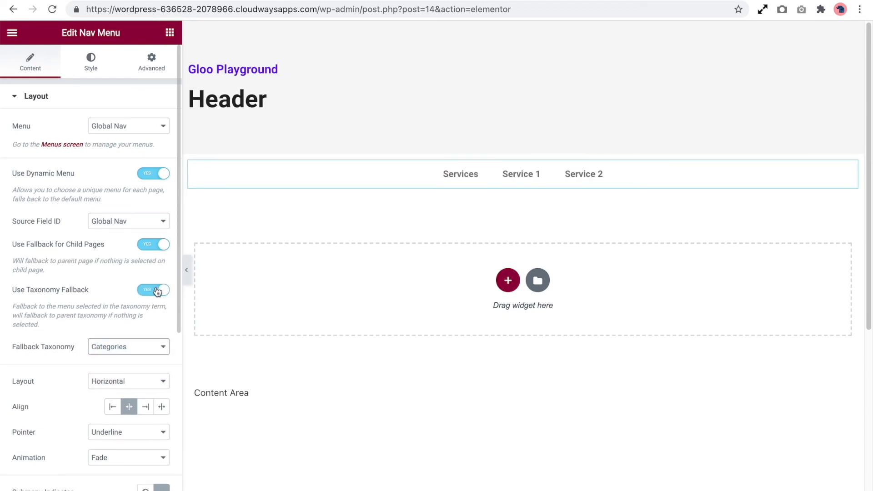
click(157, 290)
click(157, 290)
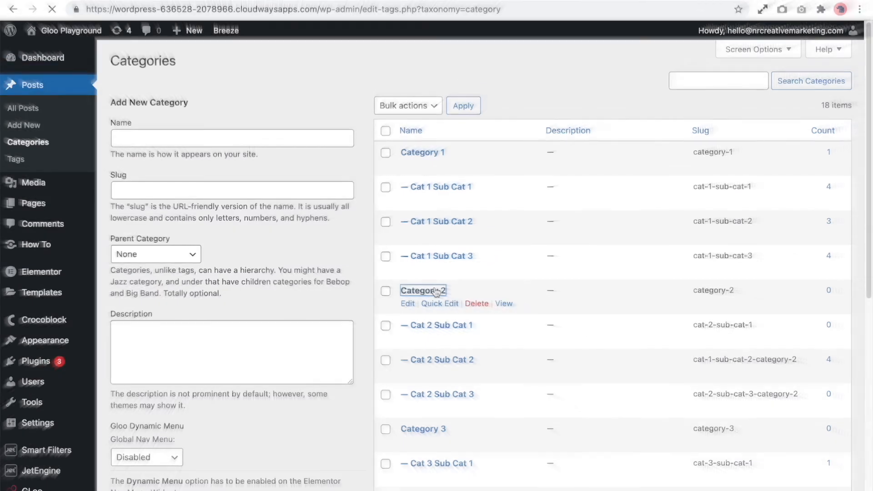
Step: Set the Global Nav Menu of Category 2 to Cat 3 Menu and update the category
click(434, 289)
scroll(436, 292, down, 1)
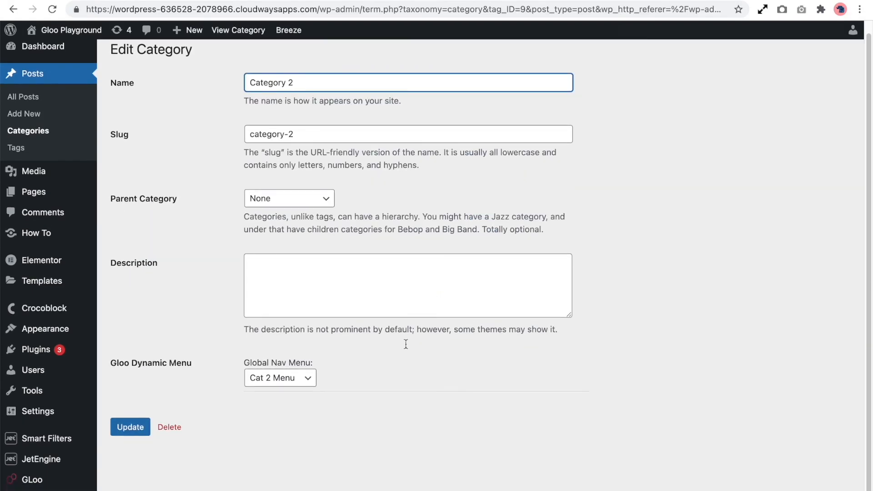
click(307, 385)
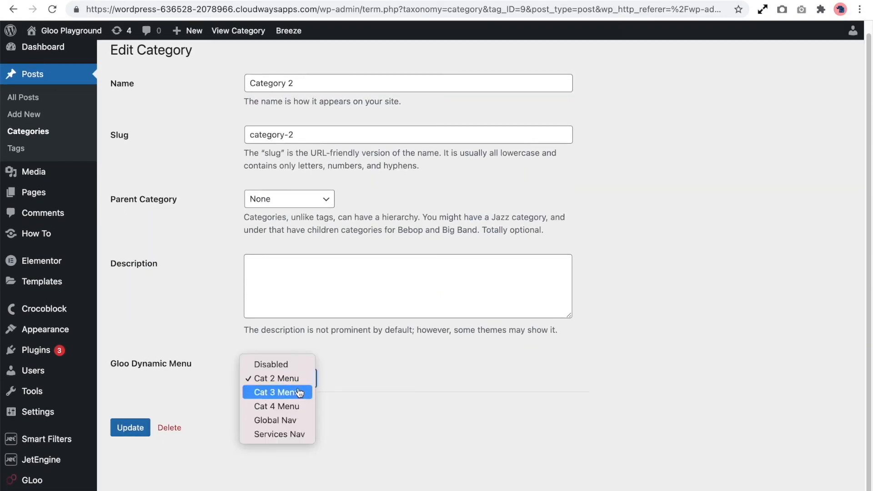
click(298, 394)
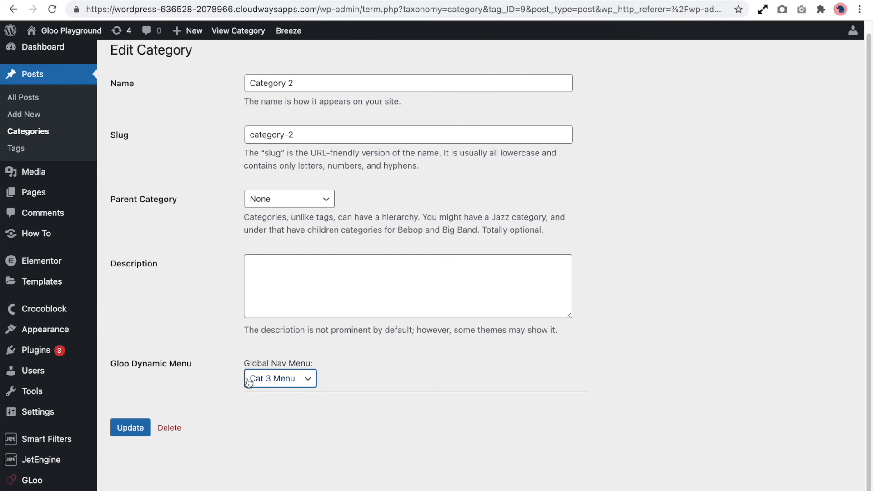
click(126, 427)
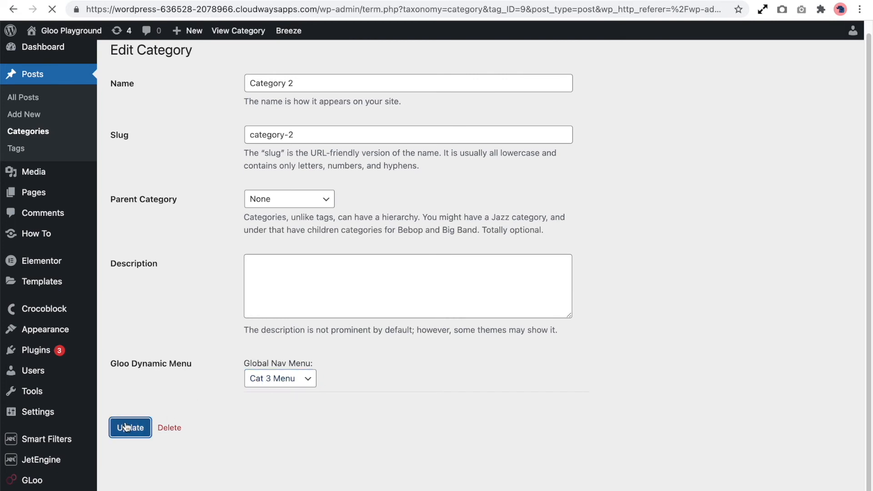
Step: Return to the categories list and view the Category 2 archive page to check its navigation menu
click(174, 106)
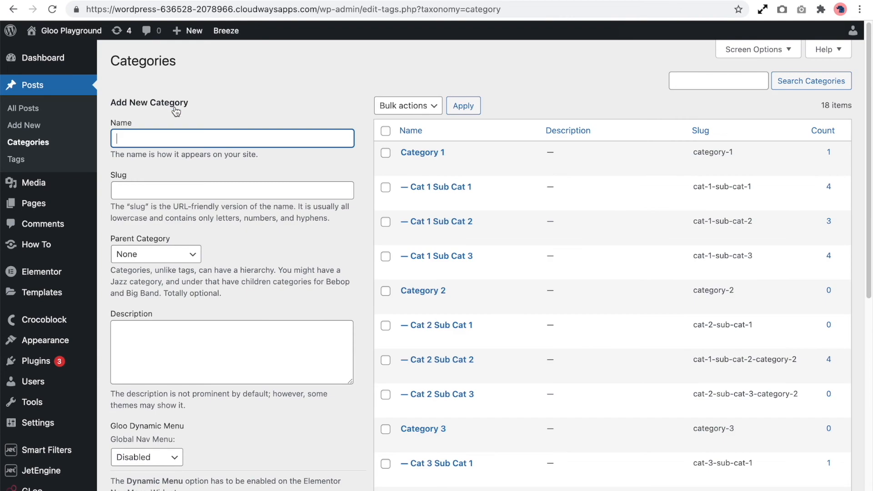
mouse_move(419, 303)
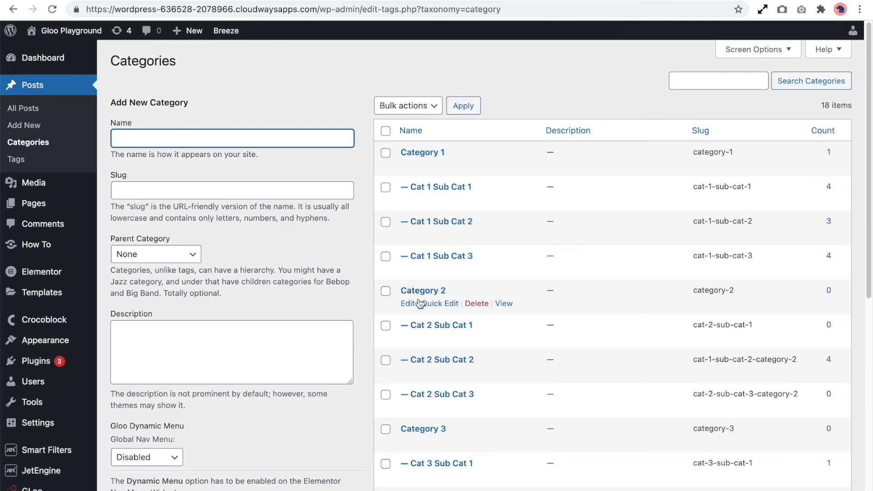
click(504, 304)
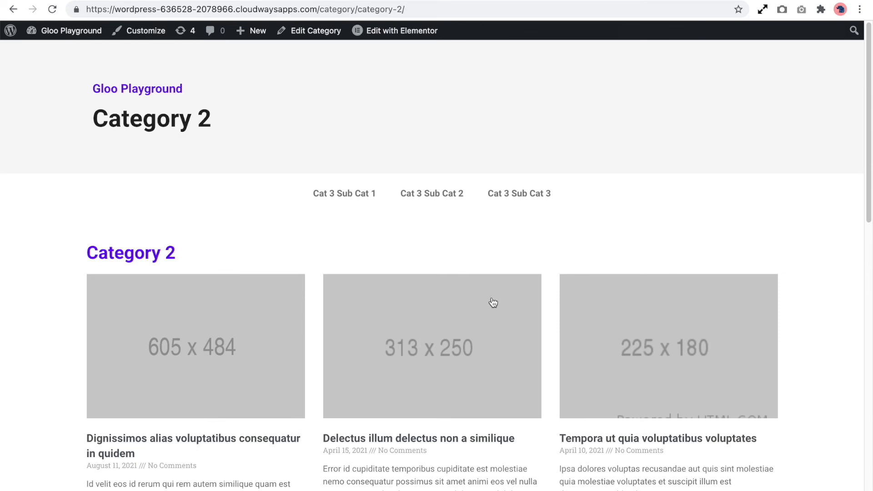
triple_click(117, 129)
Step: Edit Category 2, set its Global Nav Menu to Cat 2 Menu, and update the category
click(309, 39)
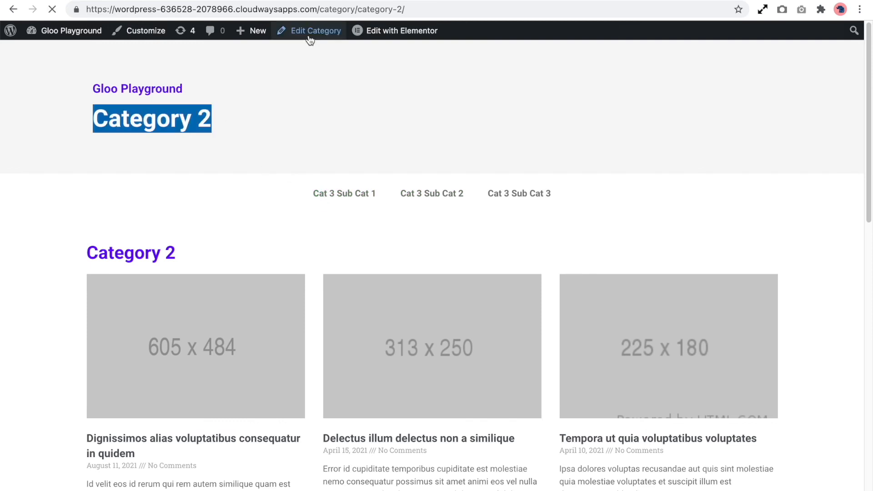
click(299, 391)
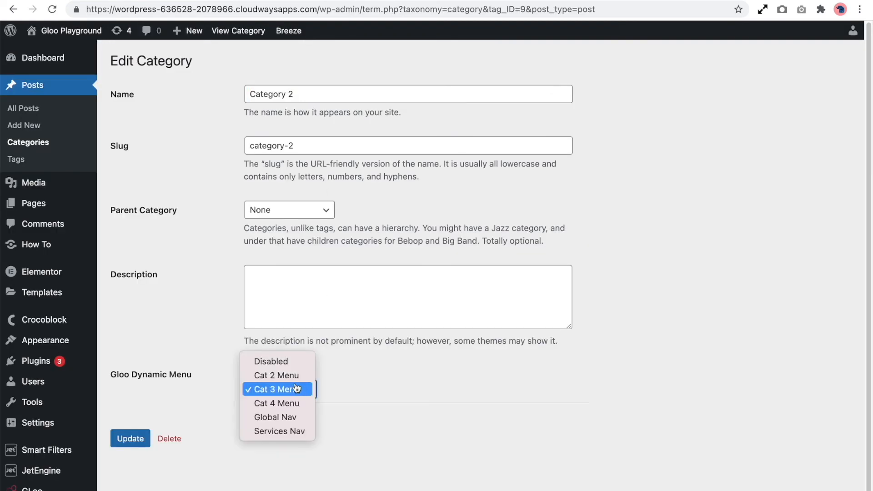
click(280, 375)
click(145, 439)
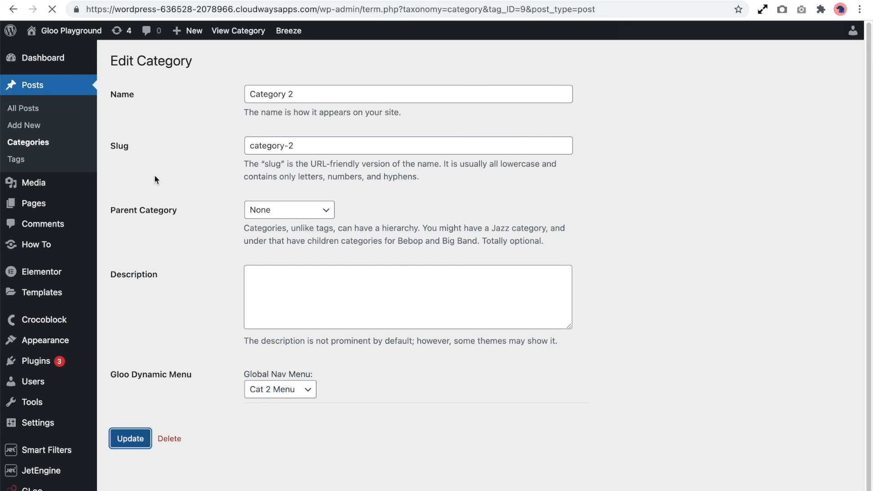
Step: View the Category 2 archive from the categories list and browse its sub-category pages through to Cat 2 Sub Cat 3
click(68, 143)
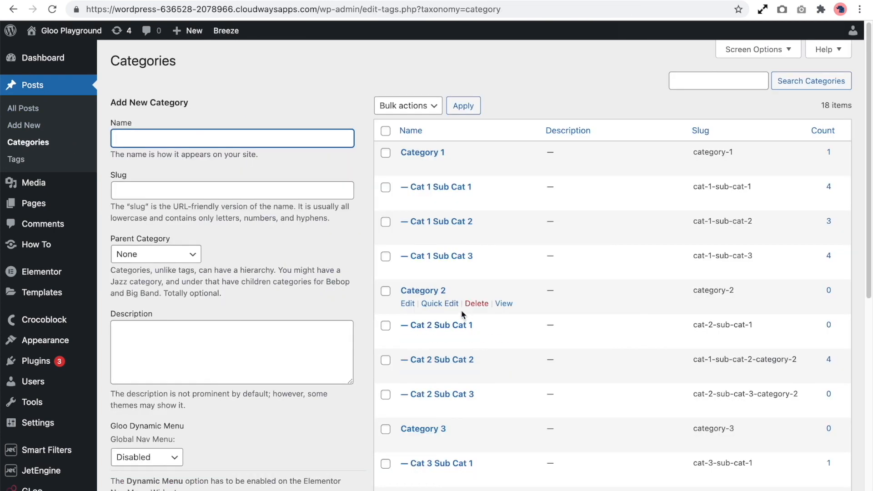
click(503, 304)
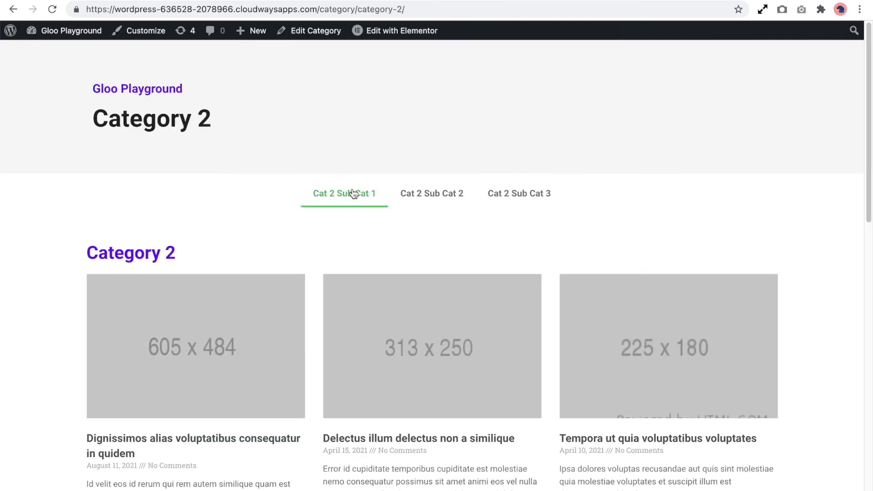
click(354, 193)
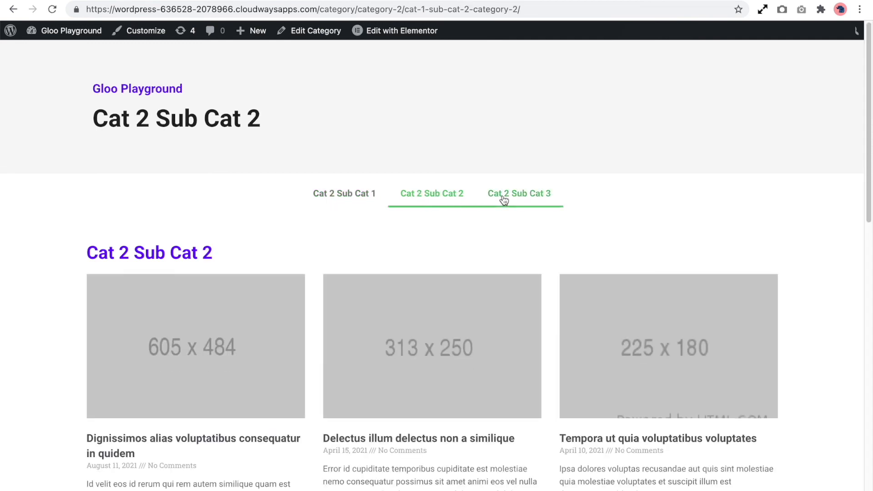
click(503, 199)
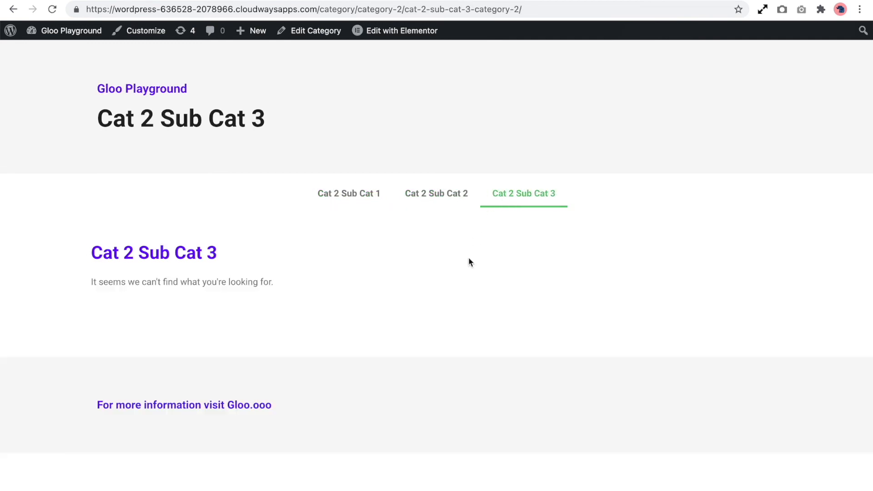